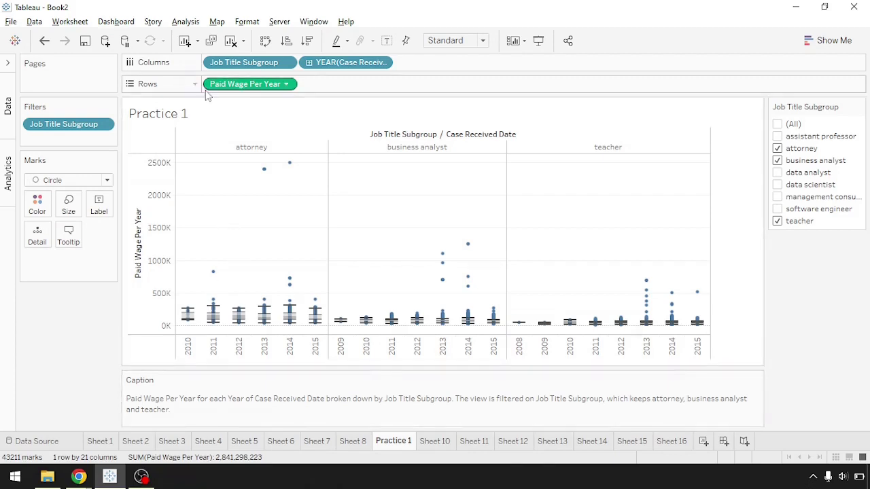
left_click(81, 22)
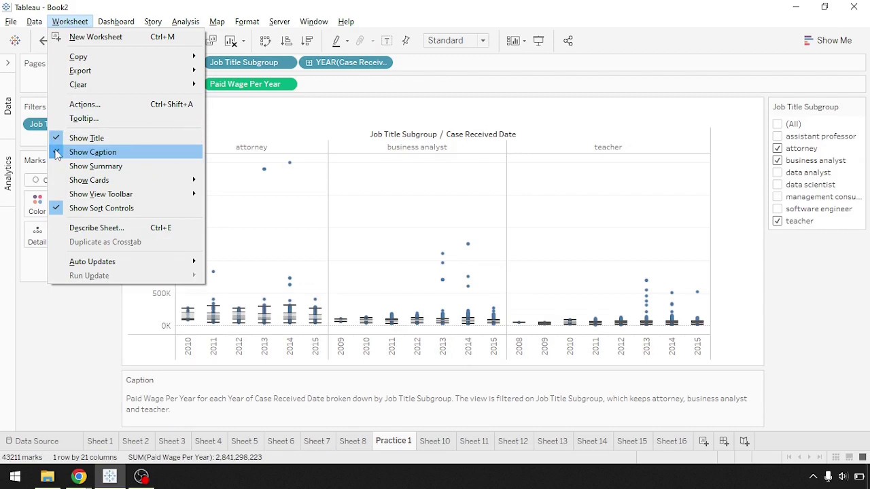
left_click(730, 171)
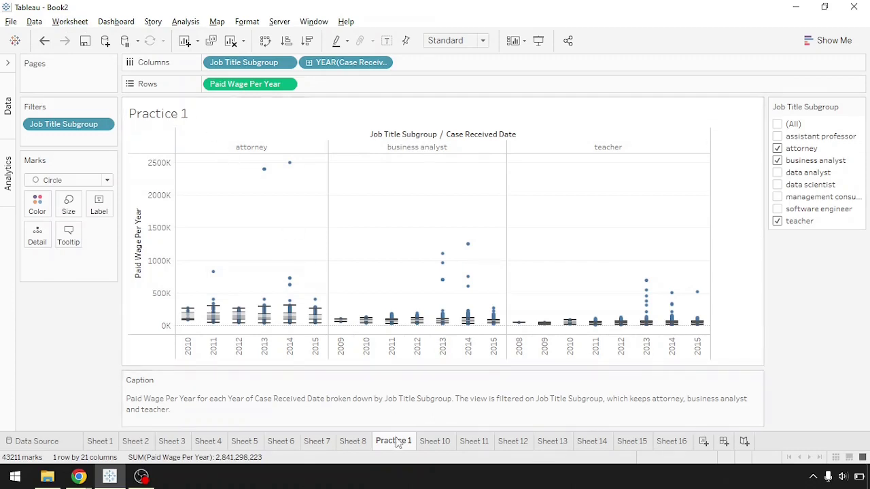
Step: Rename the Practice 1 sheet as Test Sheet 1
mouse_move(399, 444)
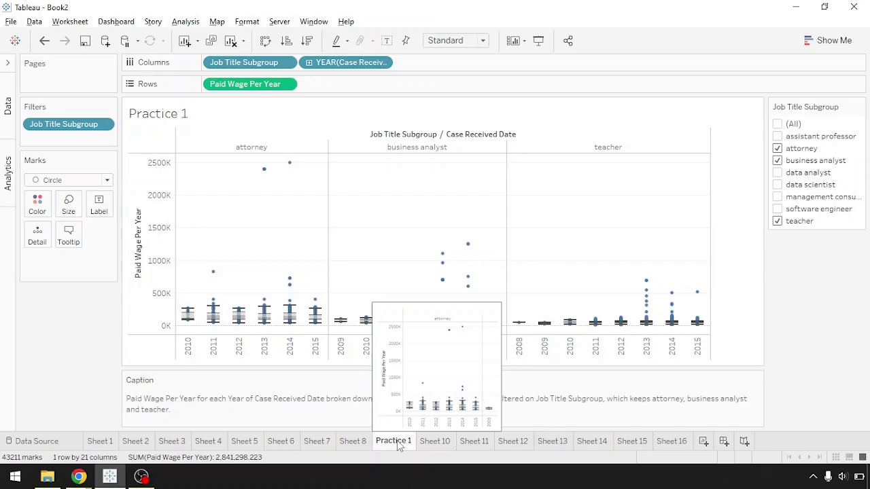
double_click(398, 442)
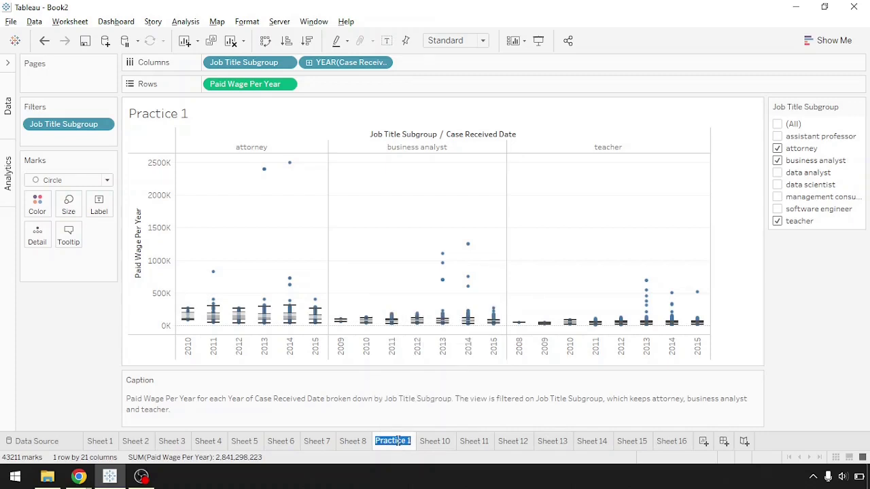
type("Test Sheet")
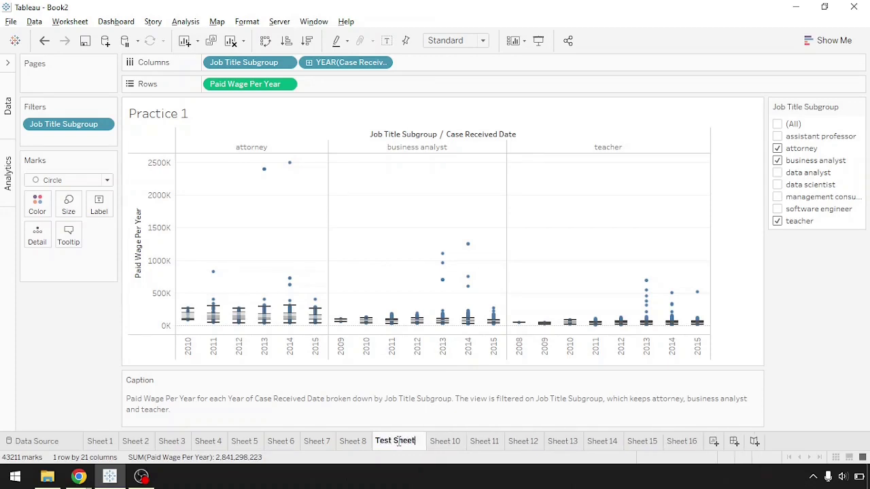
type(" 1")
key("Return")
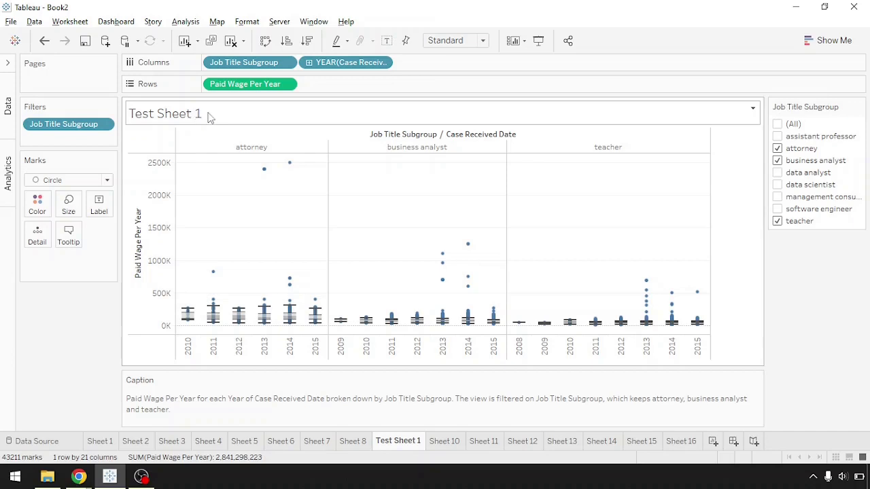
Step: Replace the sheet name placeholder in the chart title with "Breakdown of Paid Wage" and apply it
double_click(342, 117)
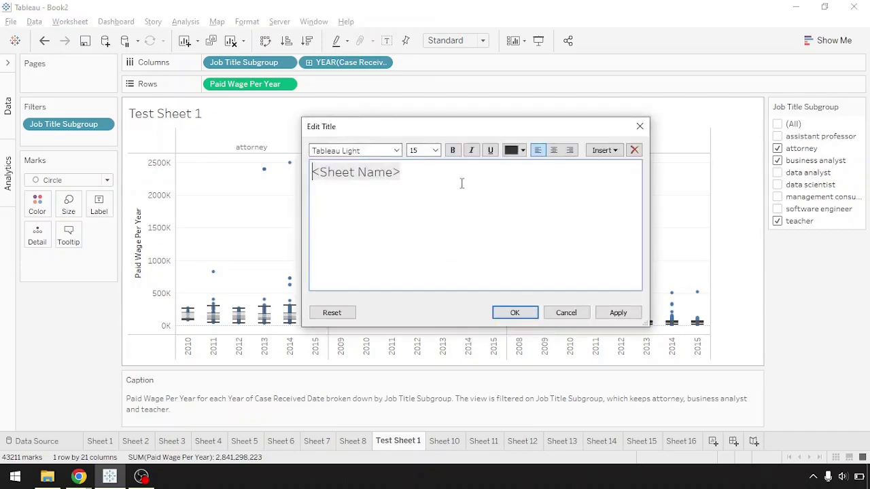
left_click_drag(403, 175, 334, 175)
left_click(419, 183)
left_click_drag(423, 181, 258, 174)
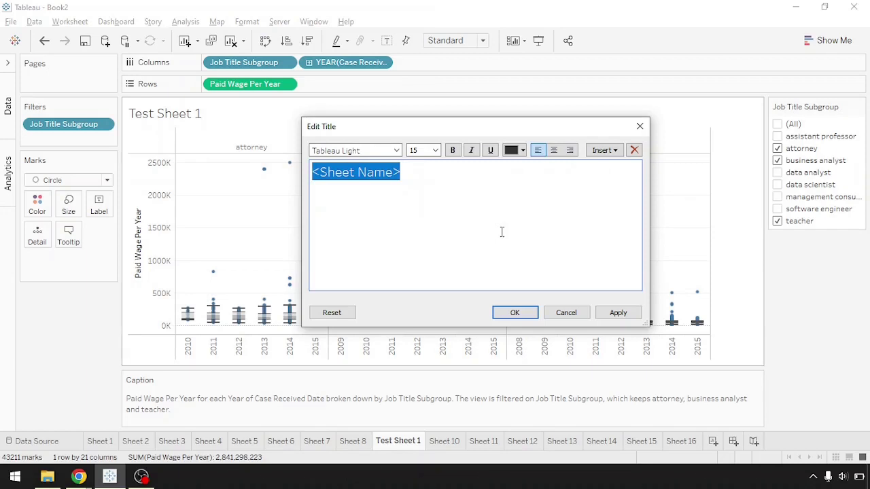
type("Bre")
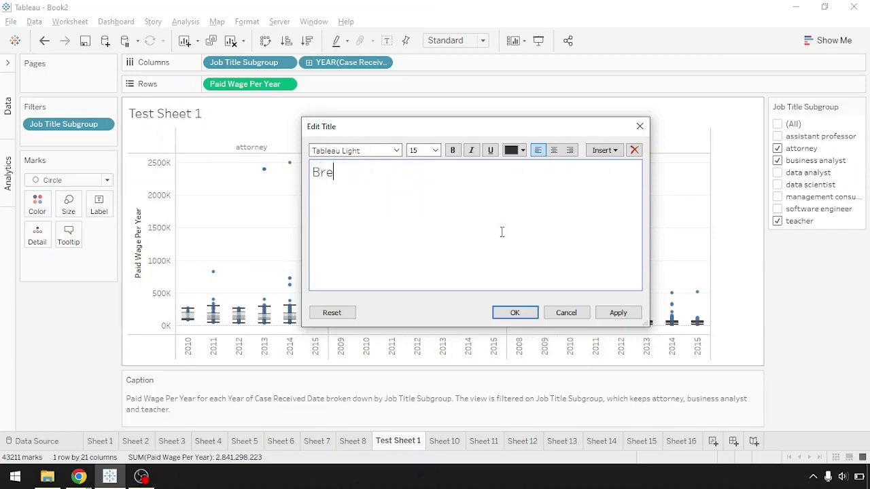
type("akdown of Paid Wage")
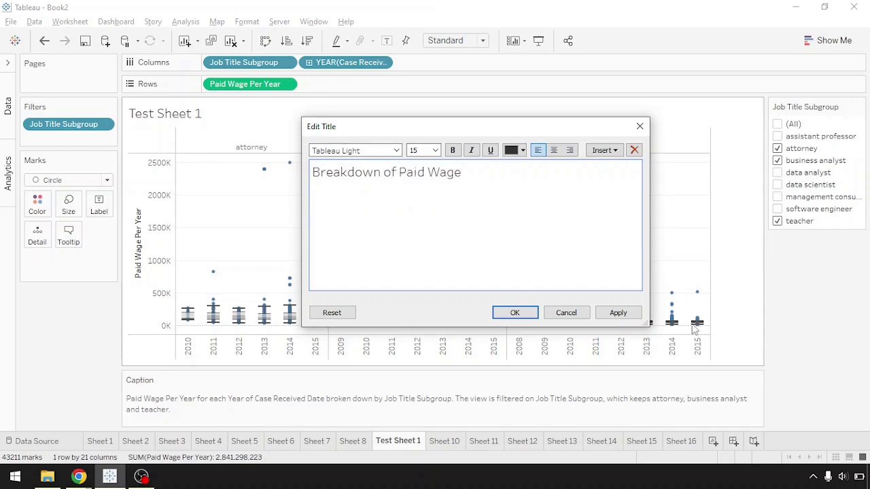
left_click(617, 313)
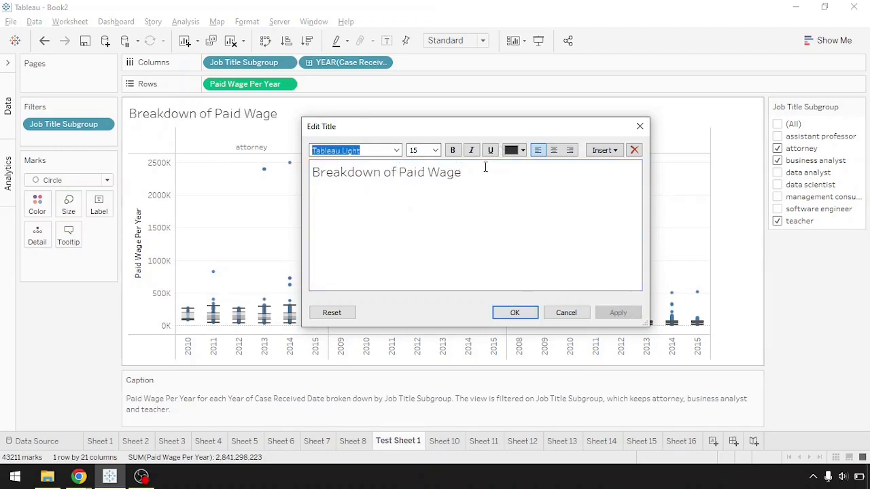
Step: Extend the title text with "by" followed by the dynamic Job Title Subgroup field
left_click_drag(481, 173, 272, 158)
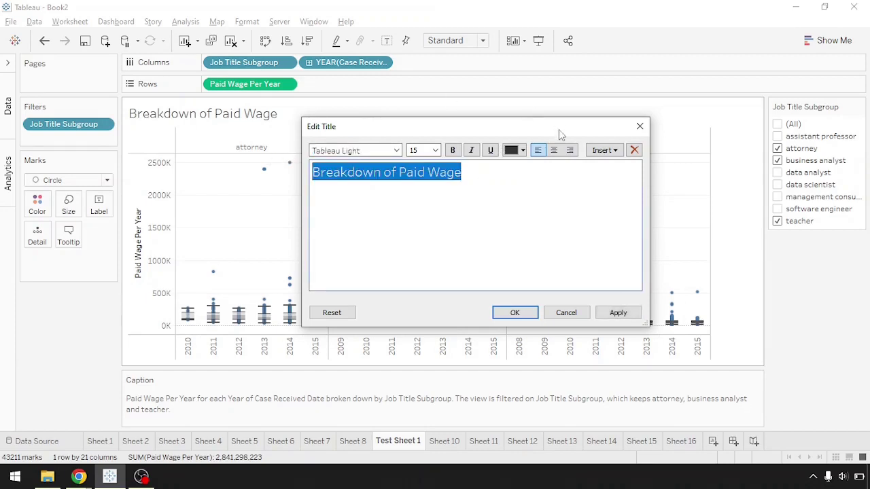
left_click(499, 181)
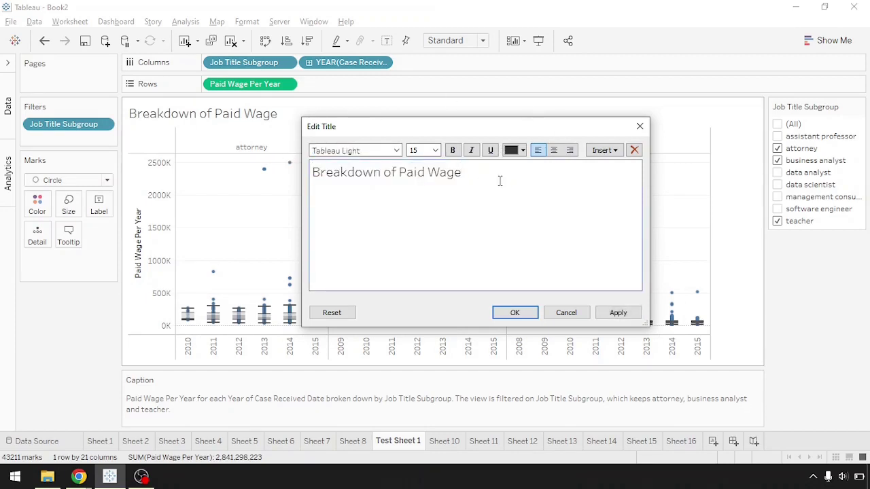
type("by")
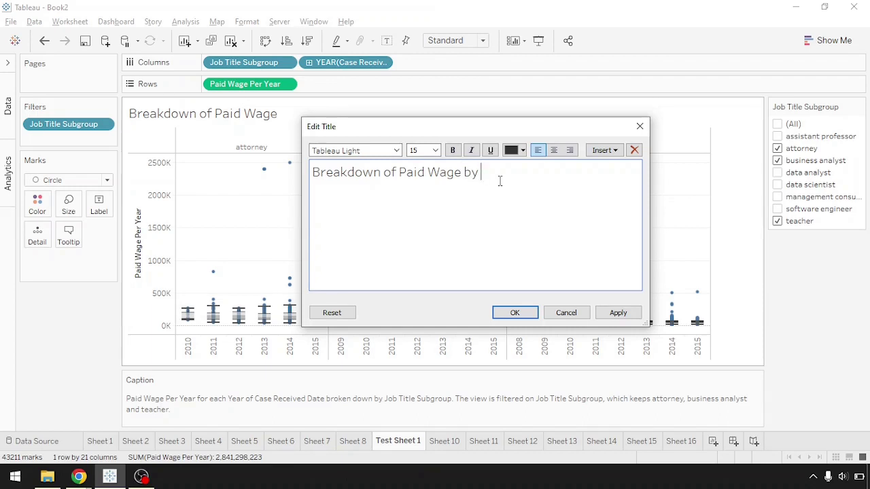
left_click(600, 151)
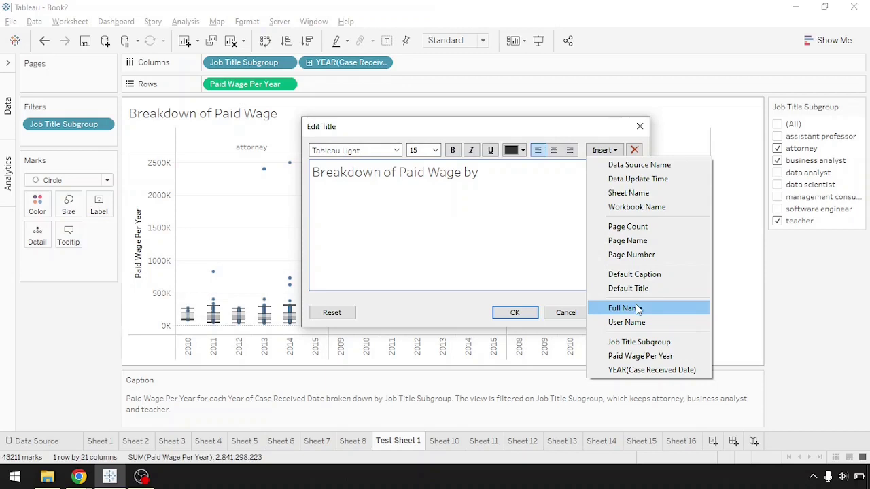
left_click(630, 341)
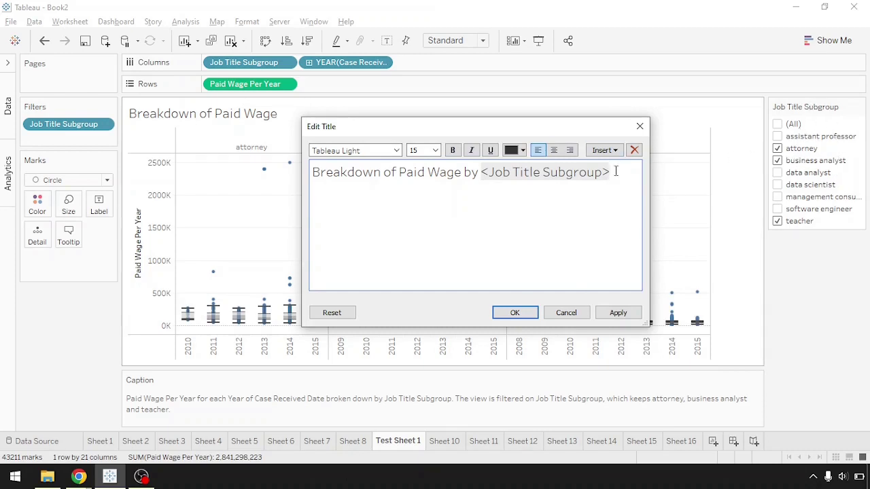
Step: Format the whole title in bold black text and apply the title edit
left_click_drag(616, 171, 301, 163)
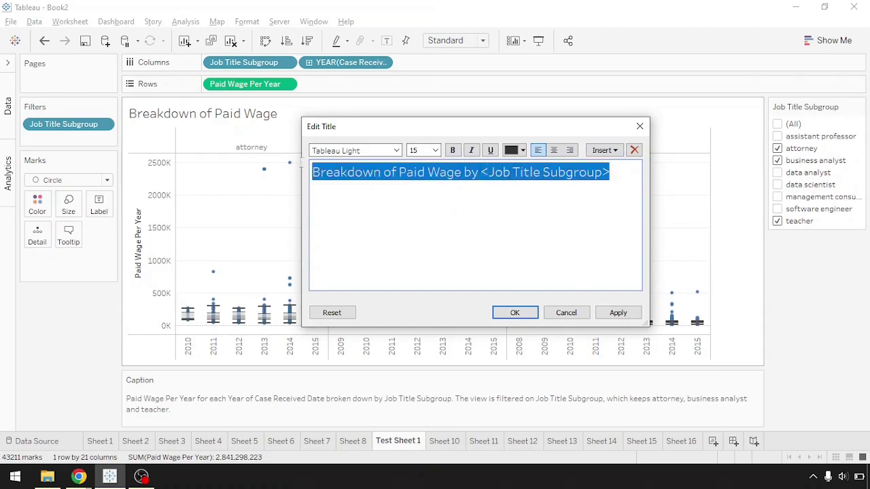
left_click(453, 152)
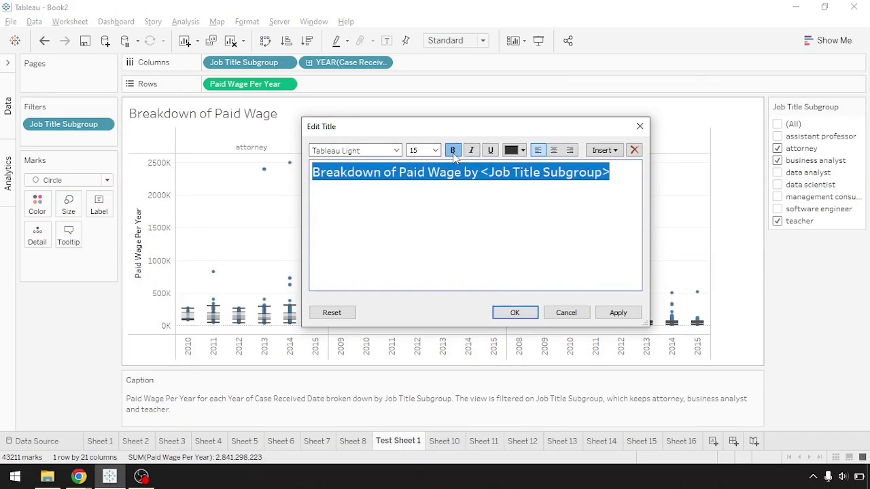
left_click(507, 152)
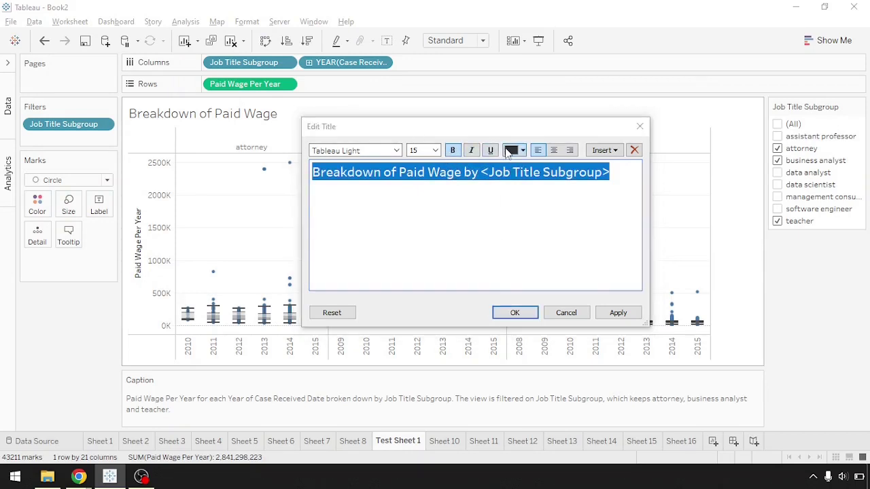
left_click(510, 165)
left_click(591, 246)
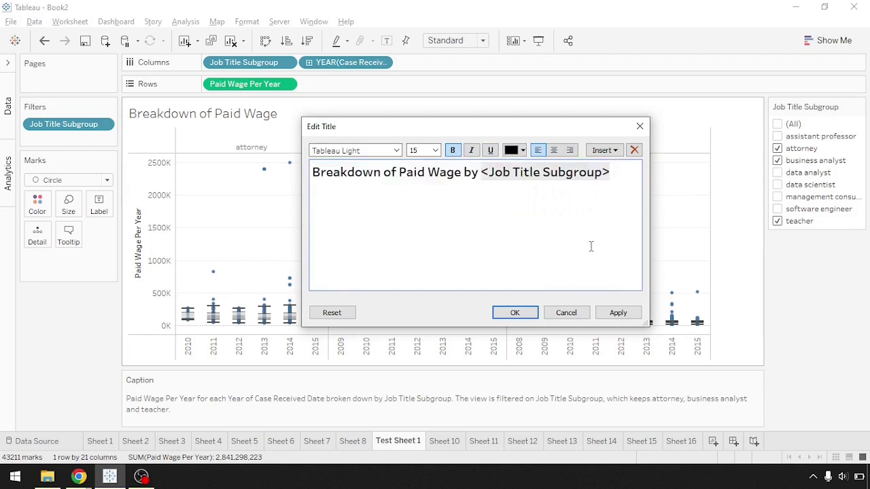
left_click(623, 316)
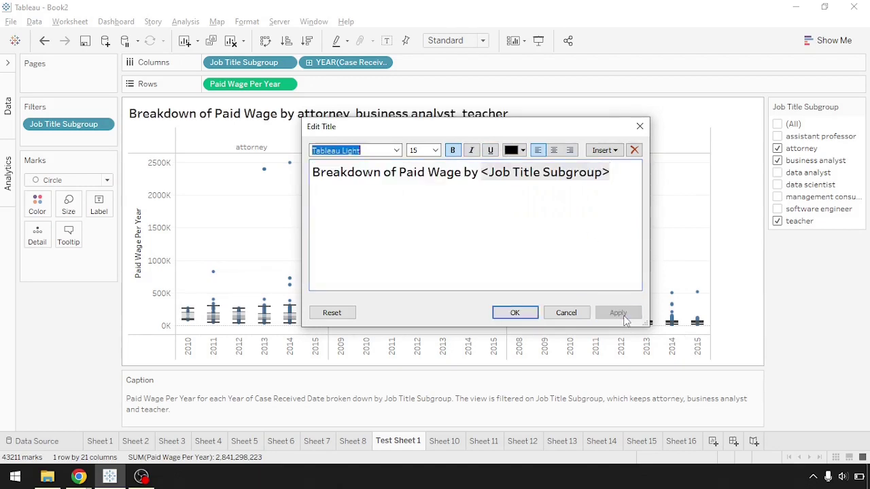
left_click(519, 313)
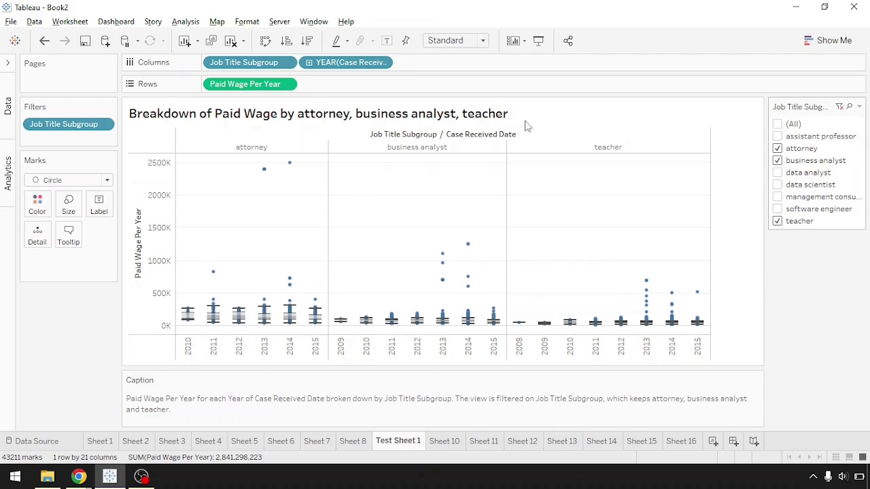
Step: Test the dynamic title by switching the Job Title Subgroup filter between all values, none and assistant professor only
left_click(777, 124)
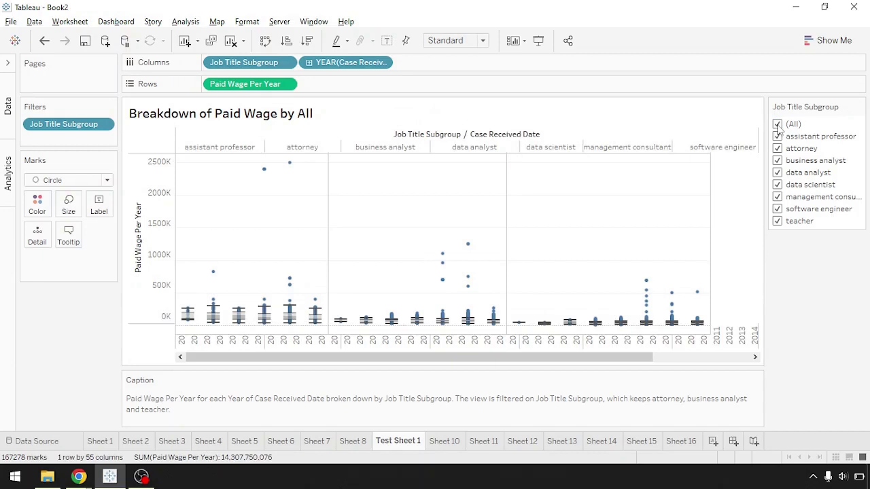
left_click(778, 126)
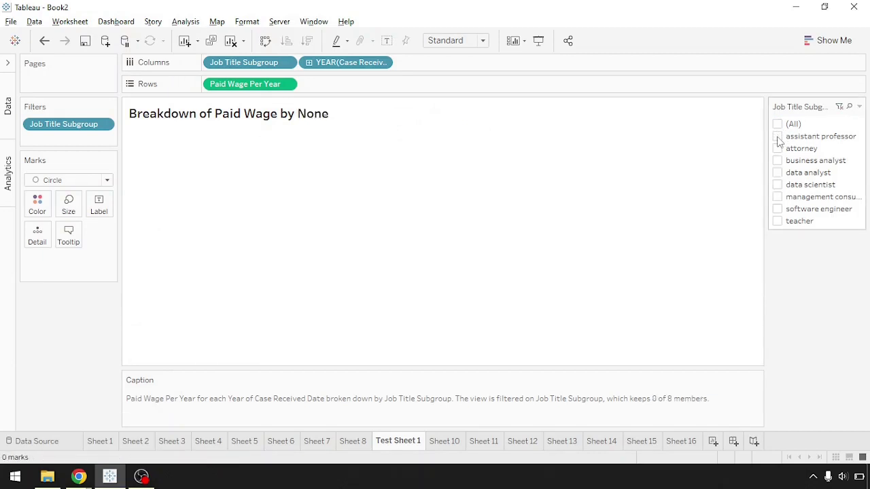
left_click(778, 137)
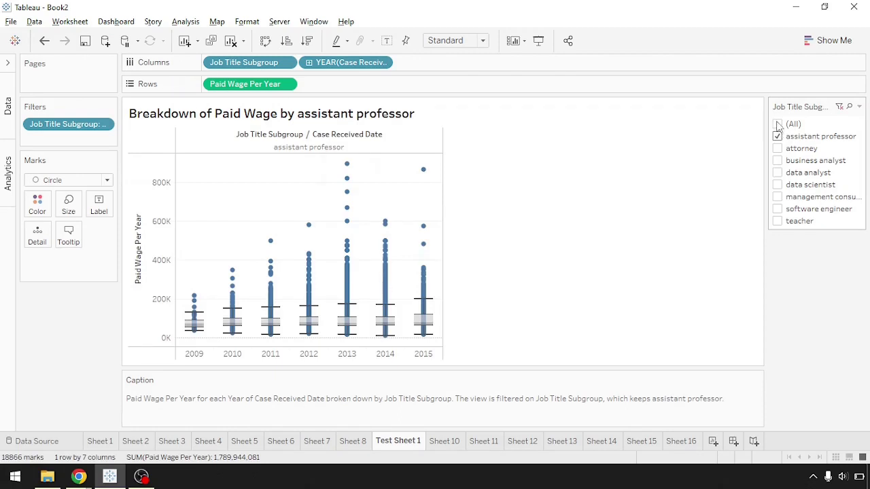
left_click(778, 124)
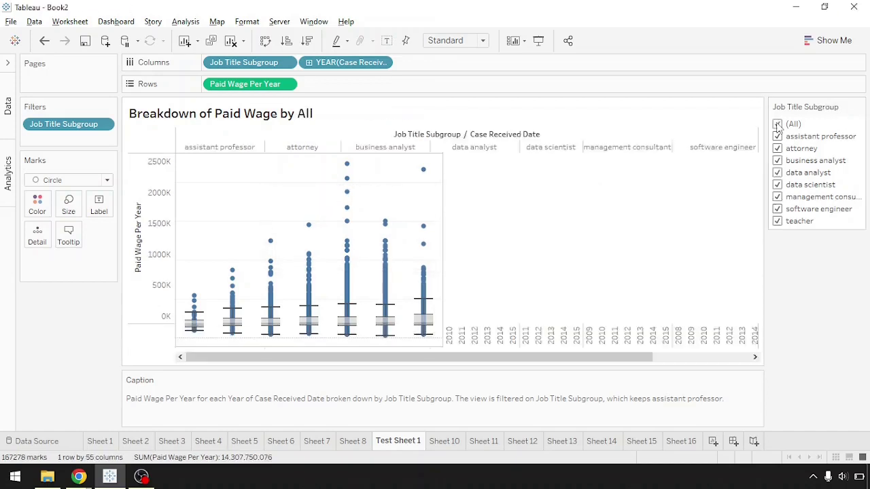
left_click(778, 125)
left_click(778, 125)
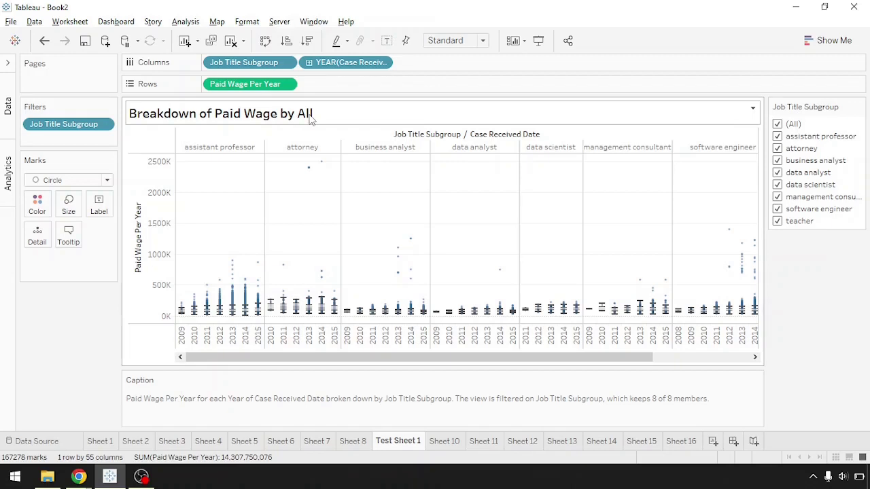
Step: Limit the Job Title Subgroup filter to attorney, business analyst and teacher
left_click(777, 125)
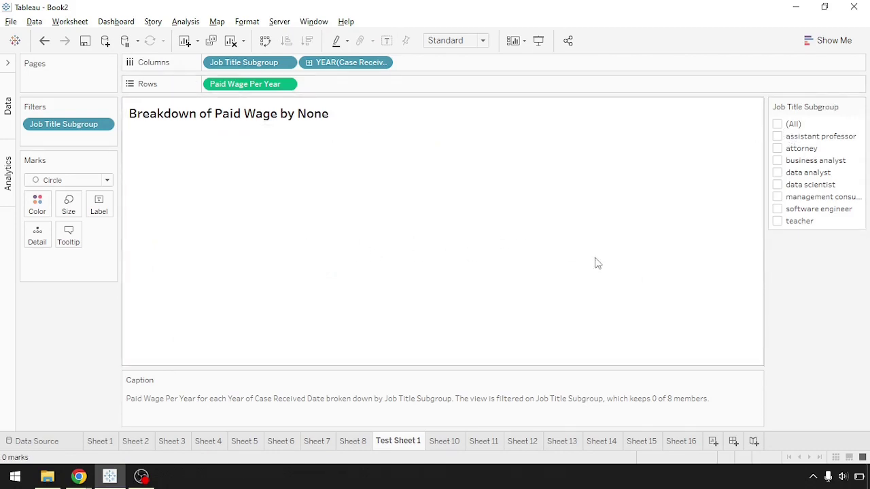
left_click(777, 148)
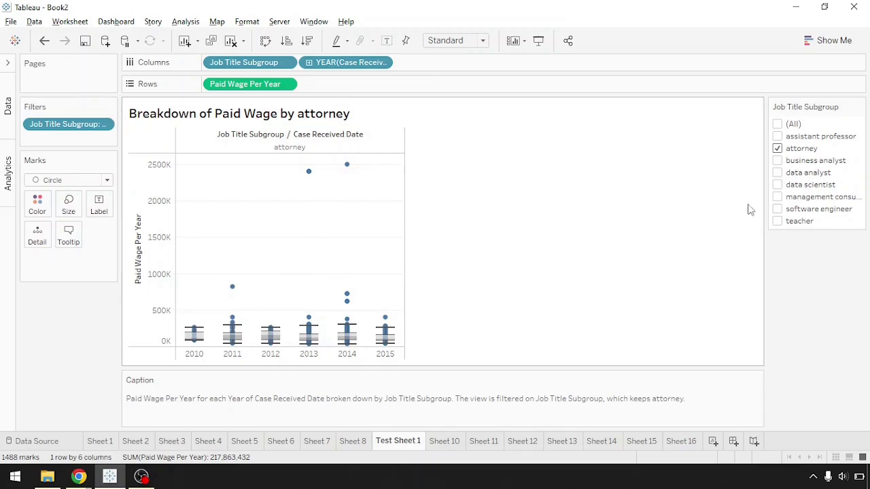
left_click(778, 162)
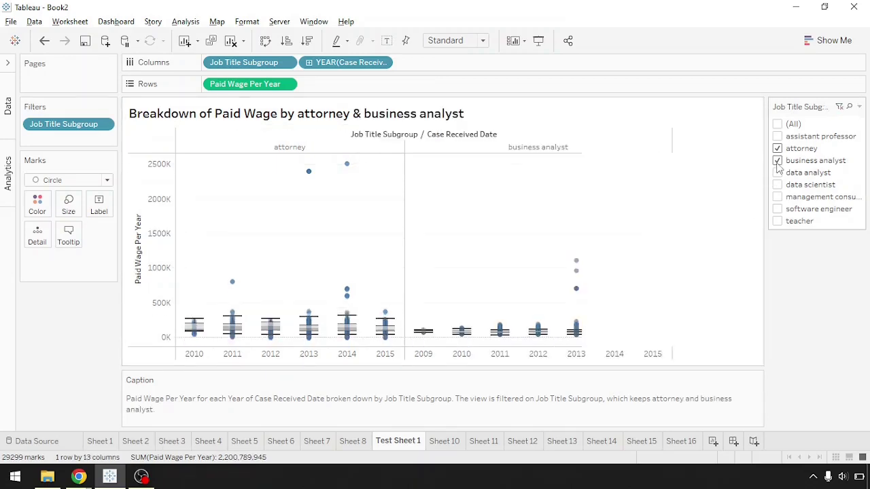
left_click(778, 221)
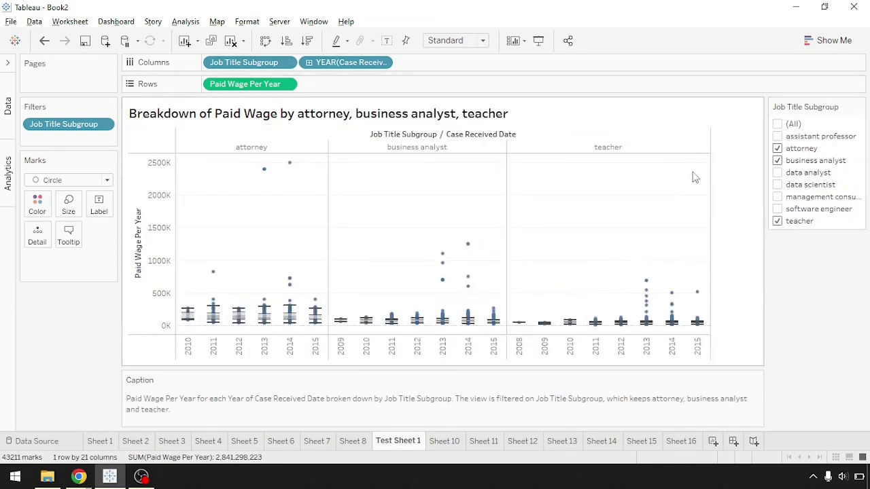
Step: Reopen the worksheet title for editing and add a second line reading "Date of Refresh:" below the existing text
double_click(385, 115)
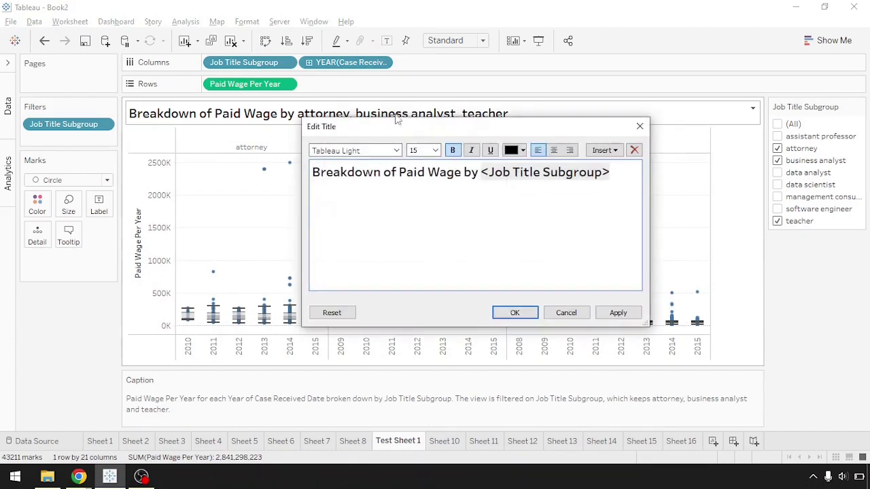
left_click_drag(404, 130, 472, 153)
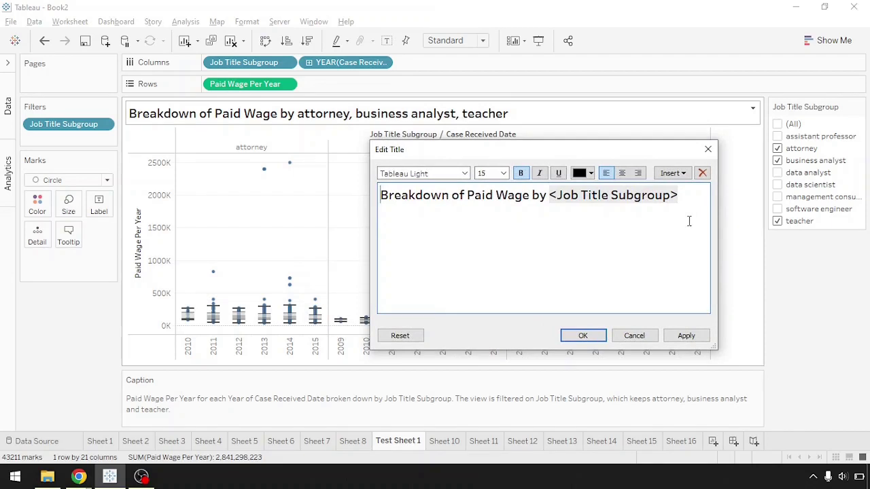
left_click(683, 195)
left_click(682, 175)
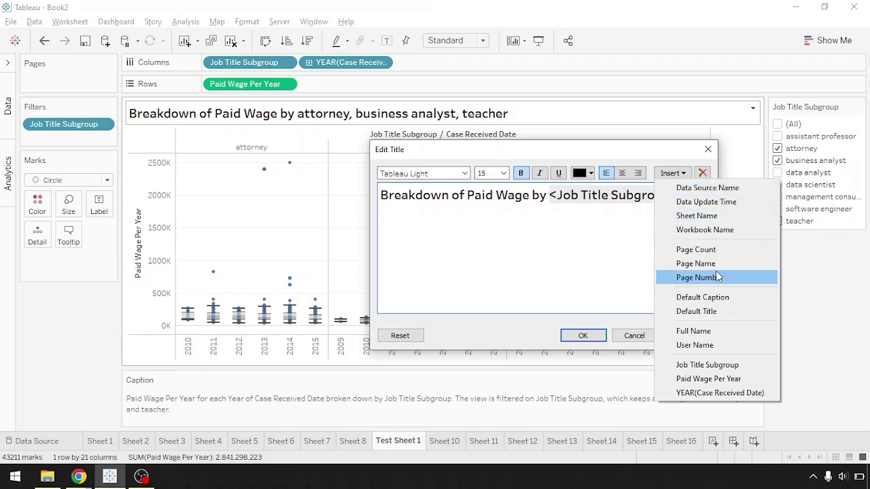
left_click(586, 223)
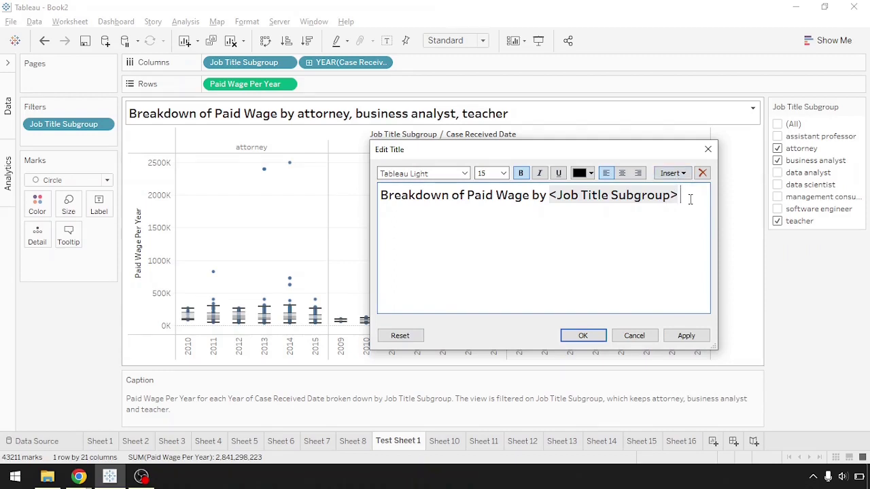
type("Date of Refresh:")
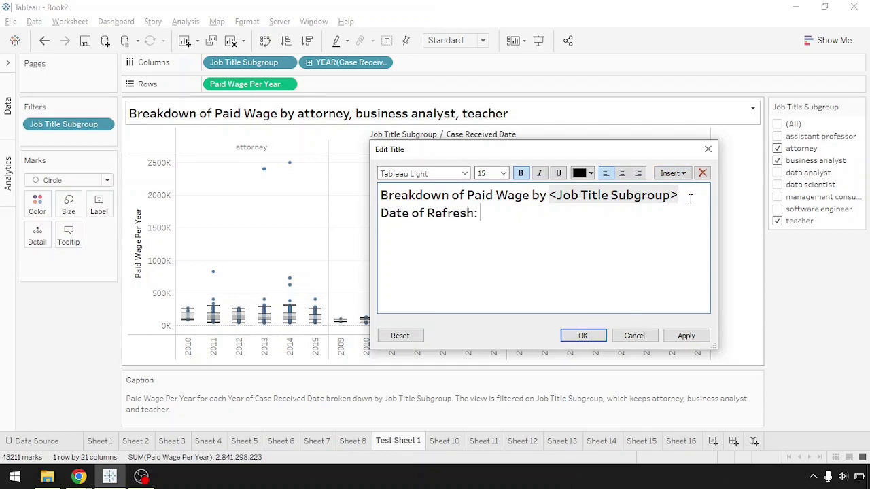
Step: Insert the dynamic Data Update Time field after "Date of Refresh:" and apply the title edit
left_click(673, 174)
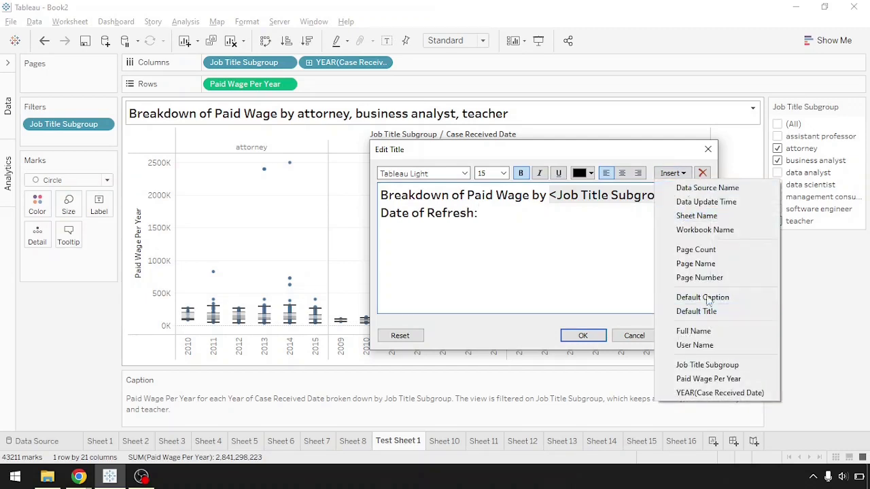
left_click(706, 203)
left_click(693, 338)
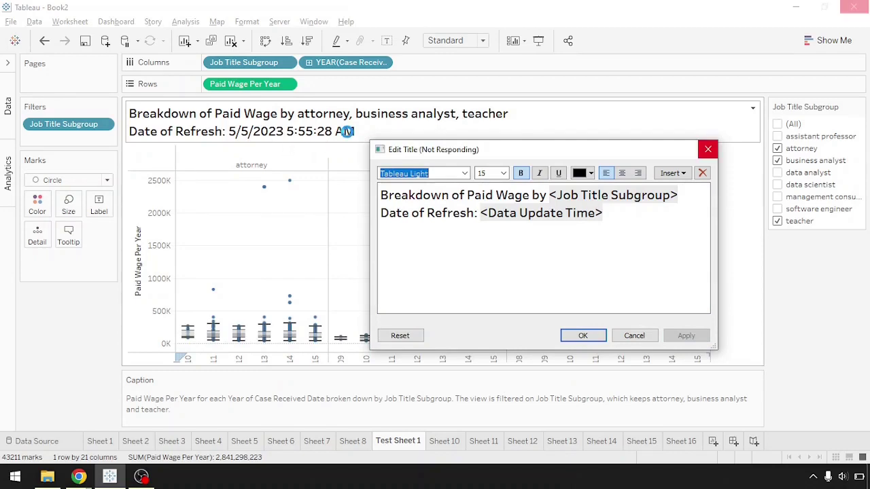
left_click(580, 333)
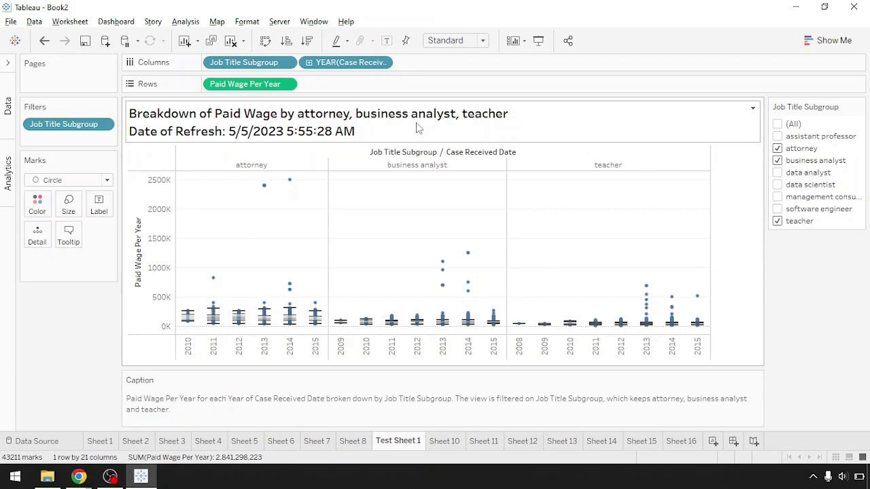
Step: Format the worksheet's entire default caption in bold italic and apply the caption edit
double_click(215, 401)
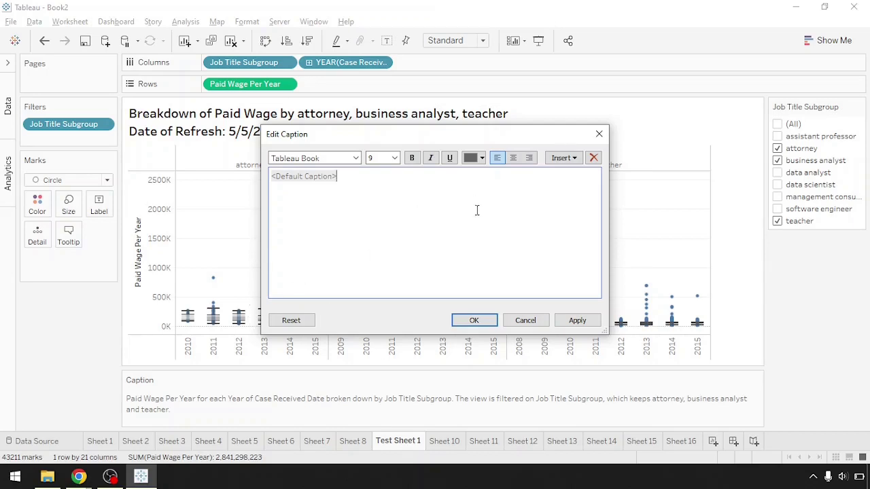
left_click(568, 158)
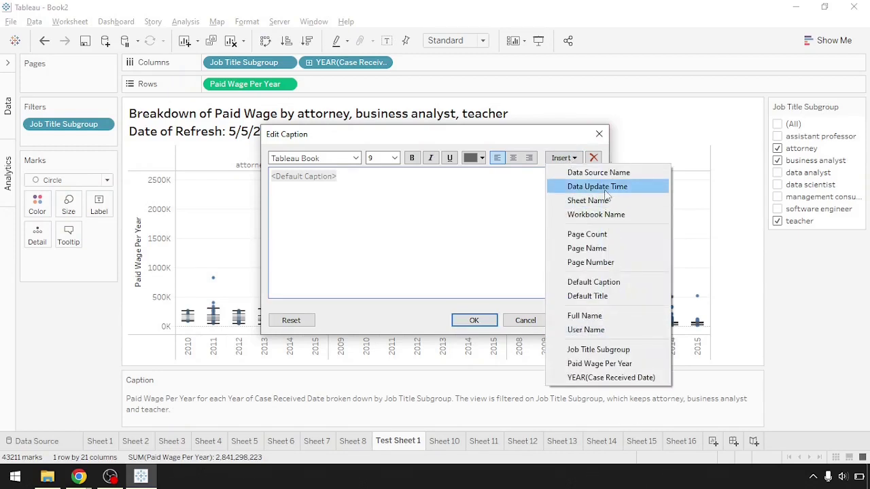
left_click(461, 209)
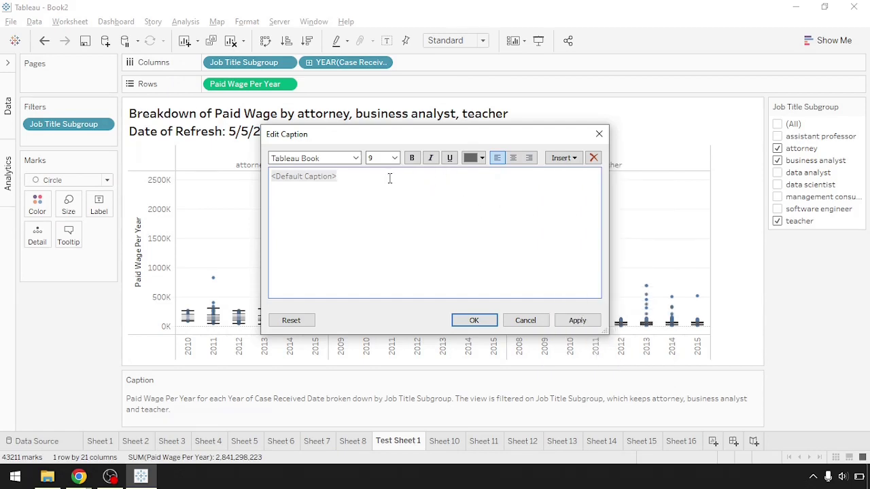
key("ctrl+a")
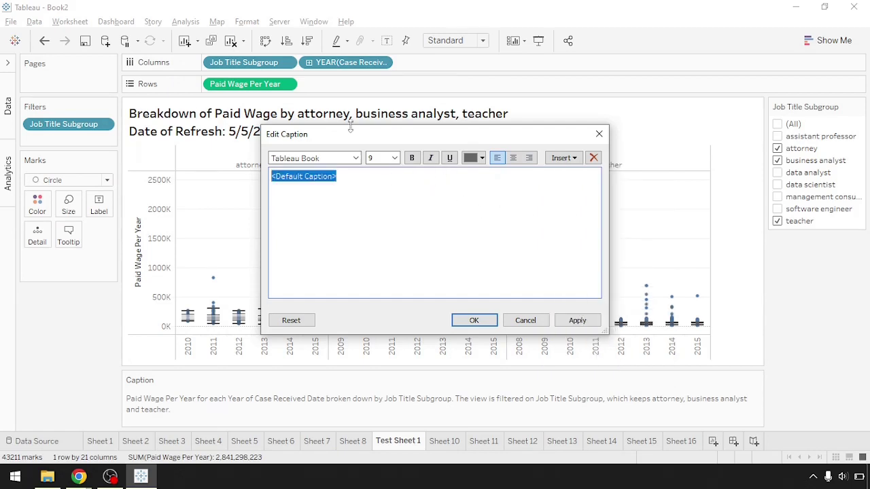
left_click(412, 159)
left_click(430, 158)
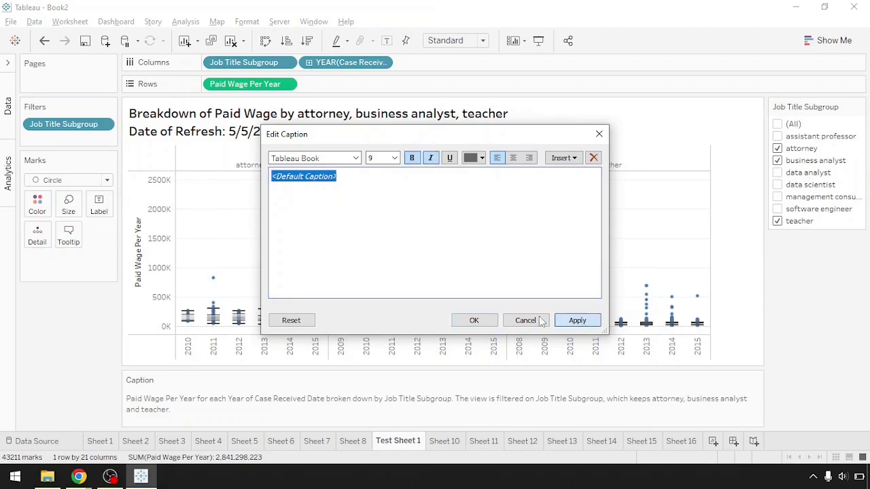
left_click(578, 321)
left_click(474, 320)
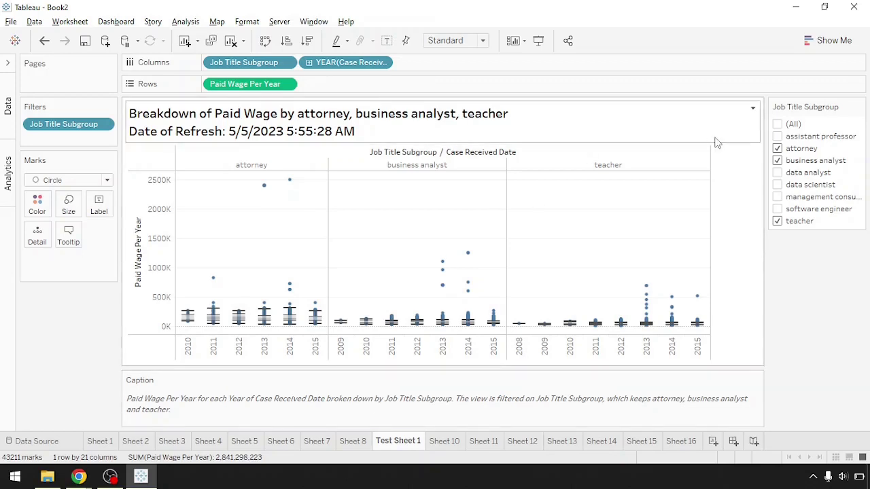
Step: Shade the worksheet title's background medium gray at 100% opacity and close the title formatting settings
left_click(752, 109)
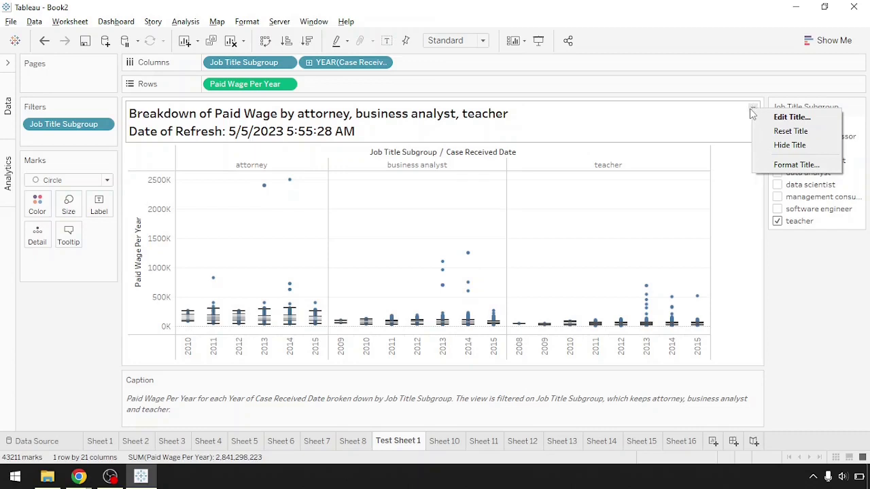
left_click(774, 165)
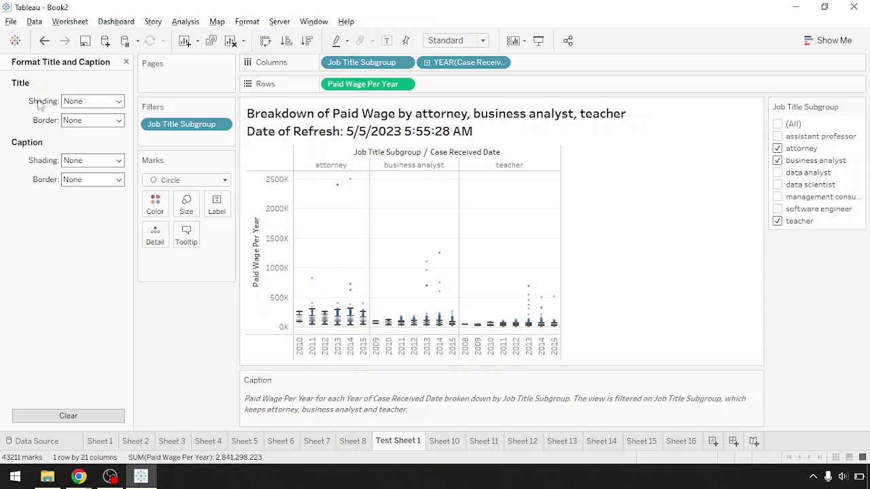
left_click(85, 103)
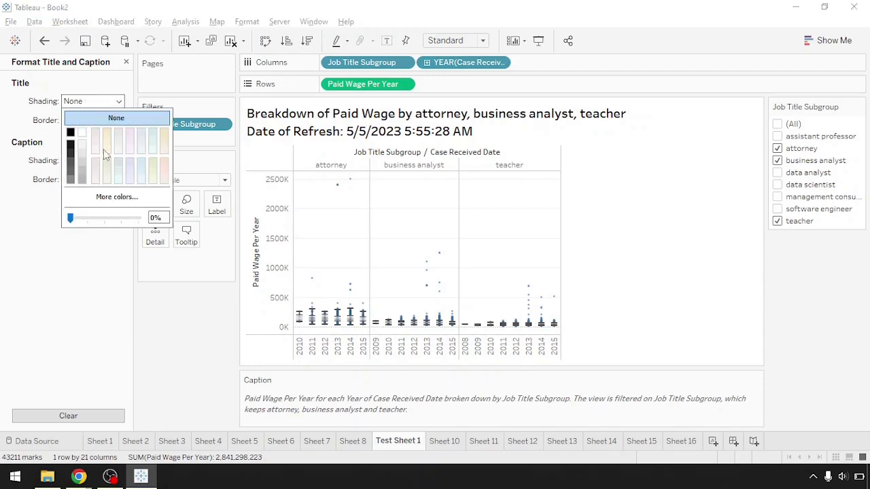
left_click(83, 172)
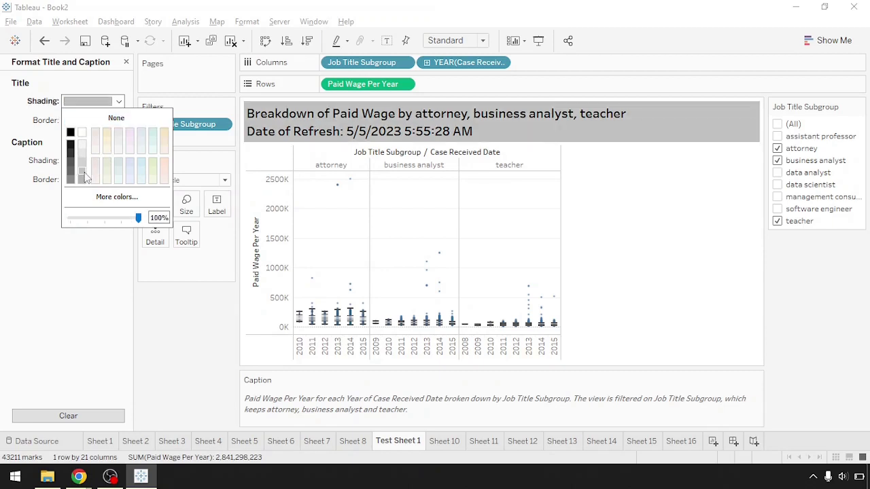
left_click(56, 192)
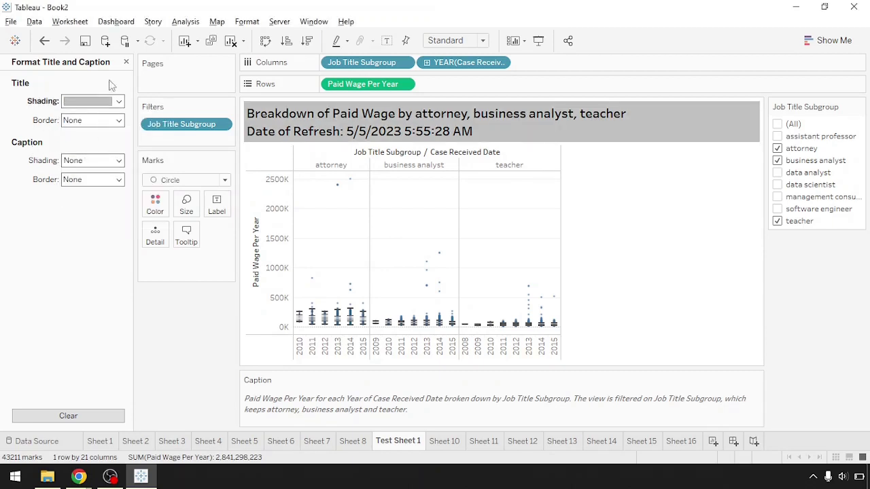
left_click(126, 62)
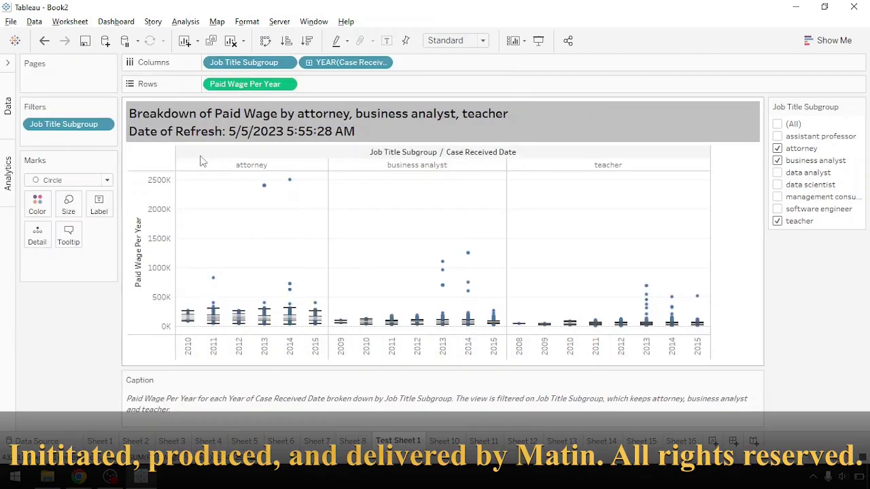